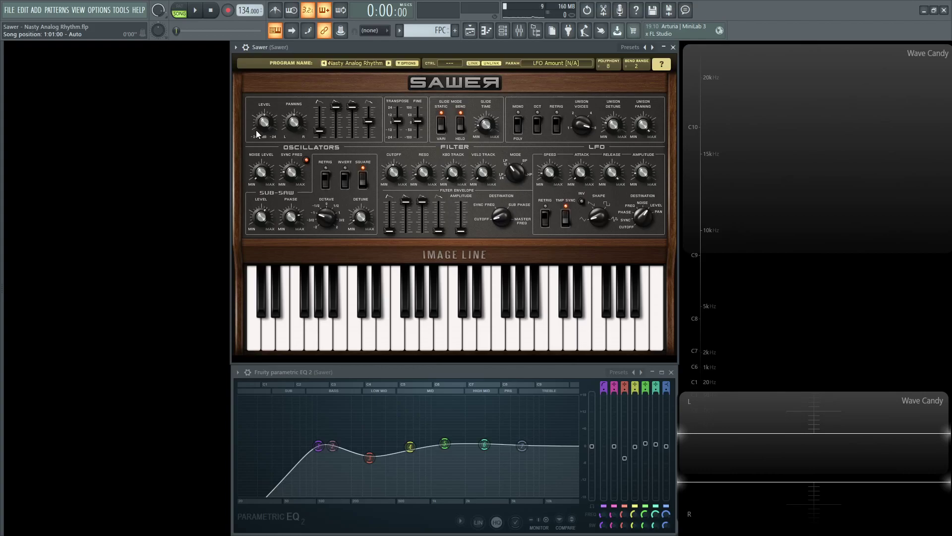
Play the full song from the start to hear the Nasty Analog Rhythm preset, and stop it at the end.
key(space)
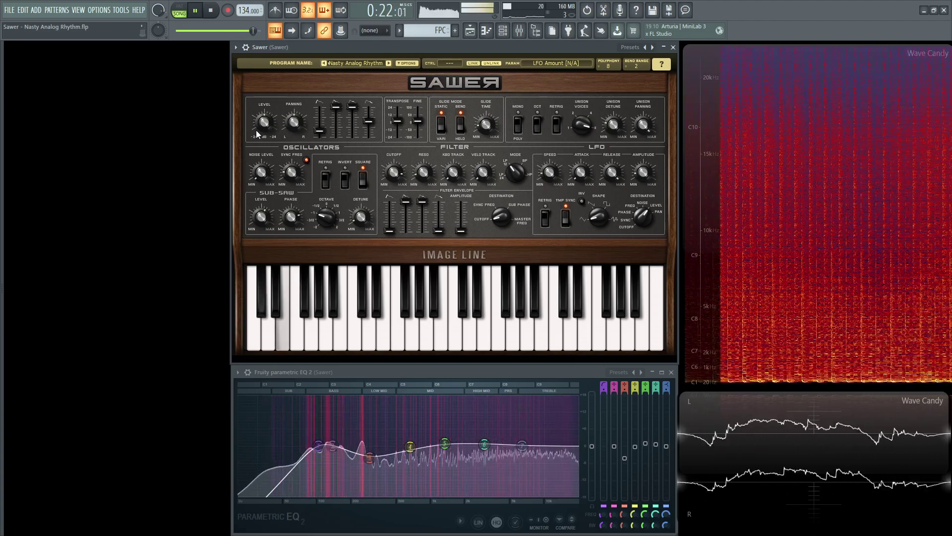
key(space)
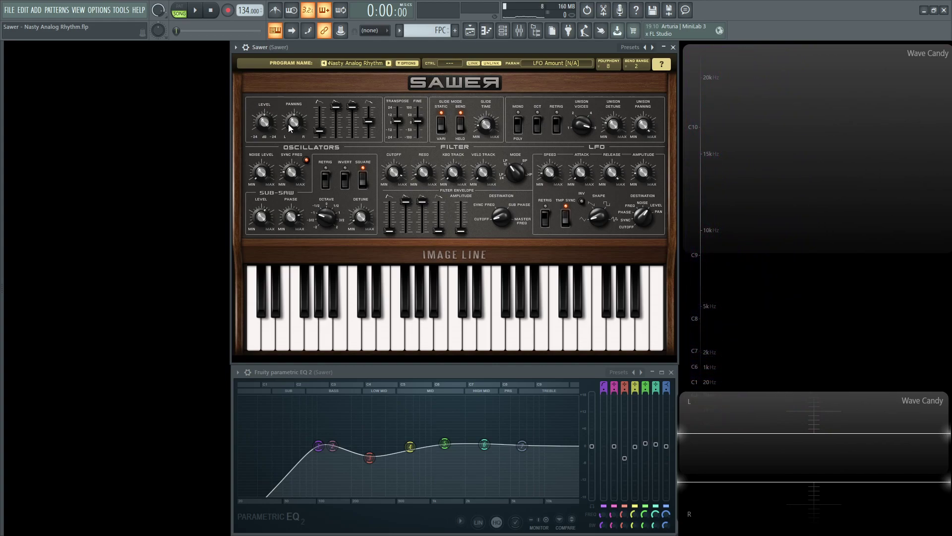
Examine the amplitude envelope, glide time, unison detune and panning, noise level and sync frequency settings of the synth.
click(320, 133)
click(371, 124)
drag(486, 124, 492, 128)
click(615, 127)
click(640, 126)
click(270, 173)
click(291, 172)
Examine the sub-saw oscillator's level, phase, octave and detune settings.
click(265, 219)
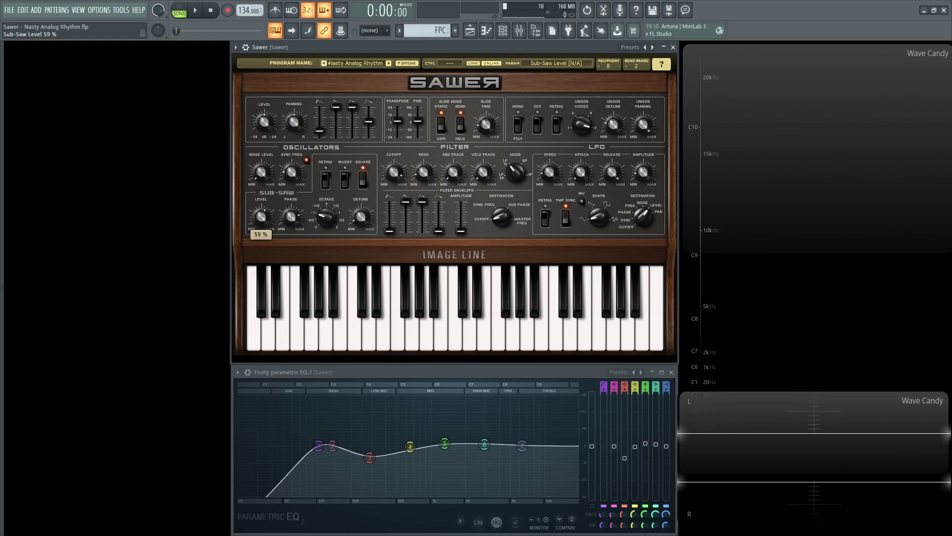
click(263, 222)
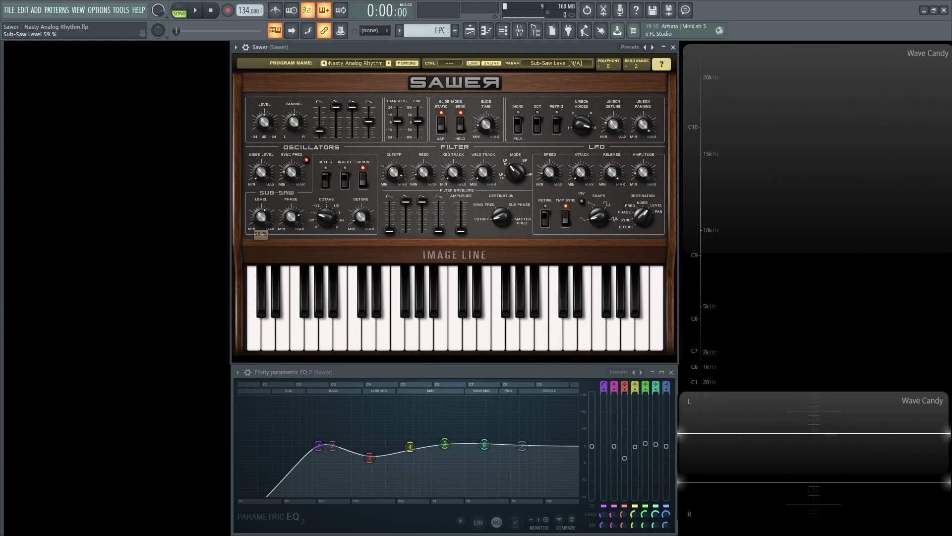
click(292, 219)
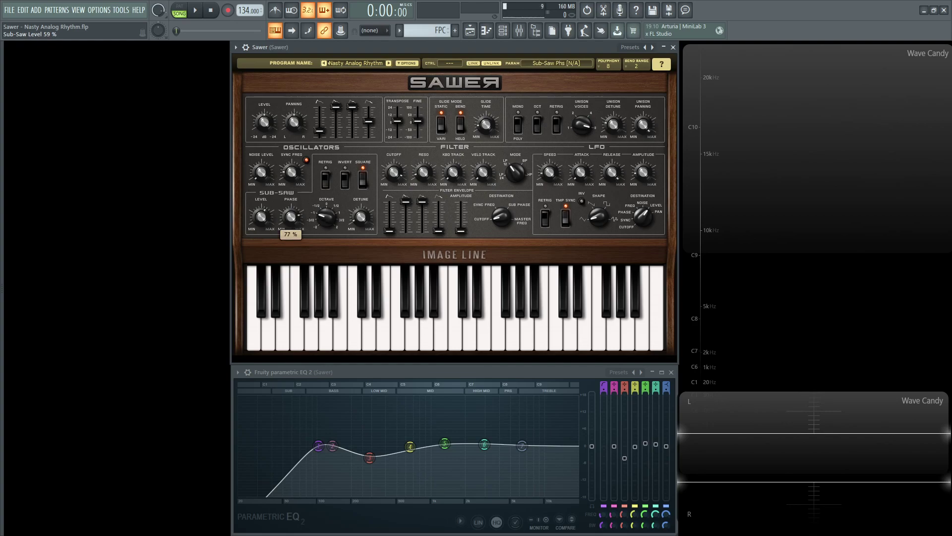
click(326, 222)
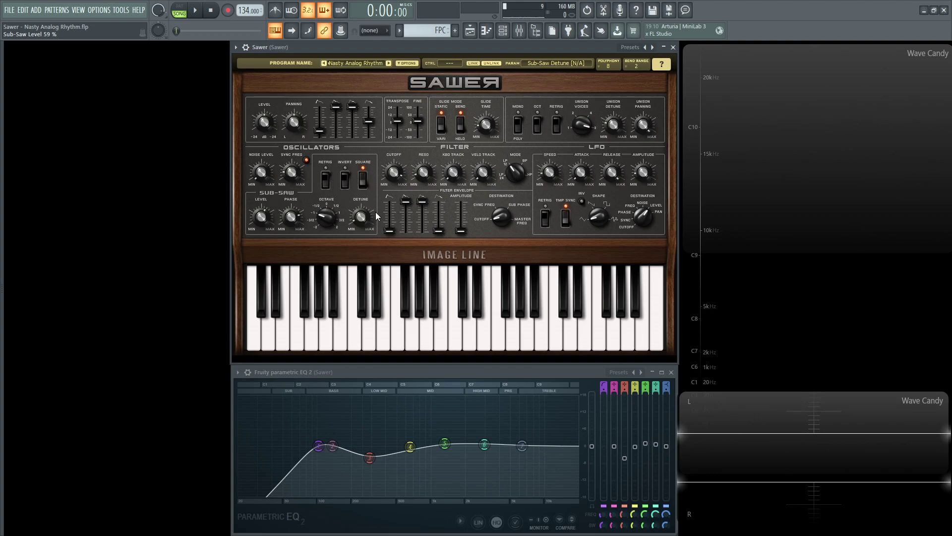
Play the arrangement from around bar 8, bring the Sawer synth back to the front and stop playback.
key(F5)
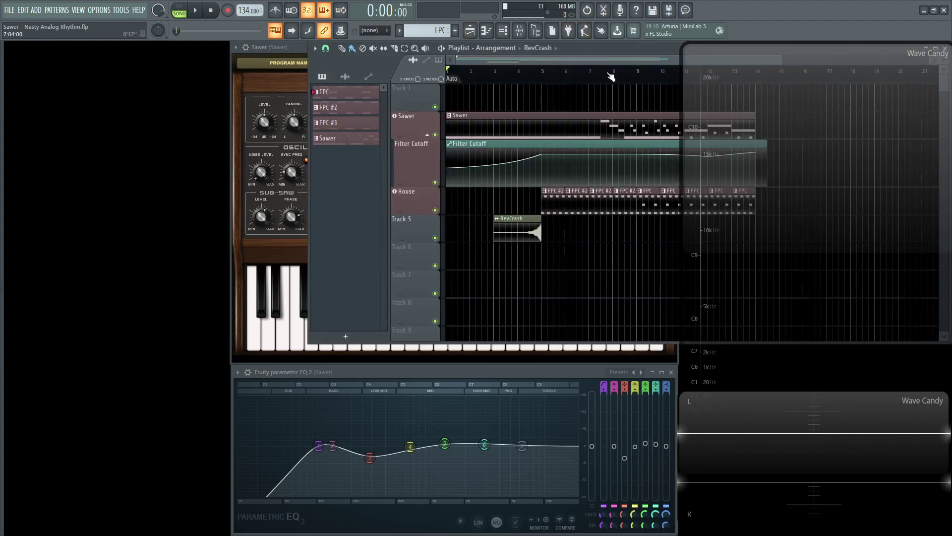
click(613, 71)
key(space)
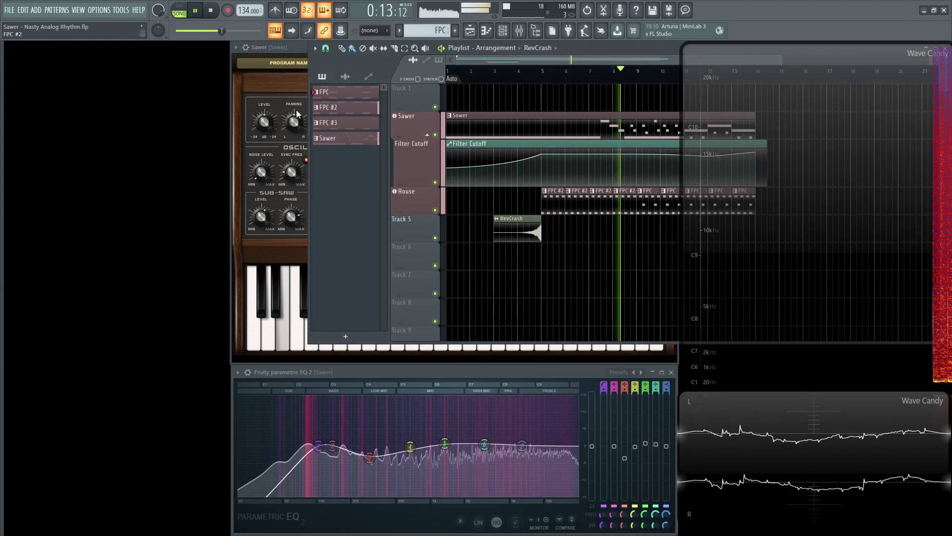
click(297, 47)
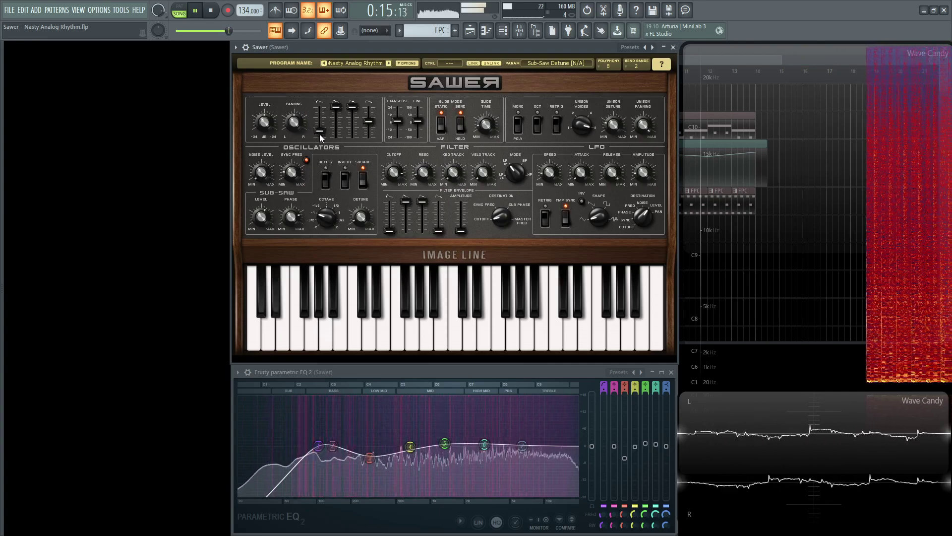
key(space)
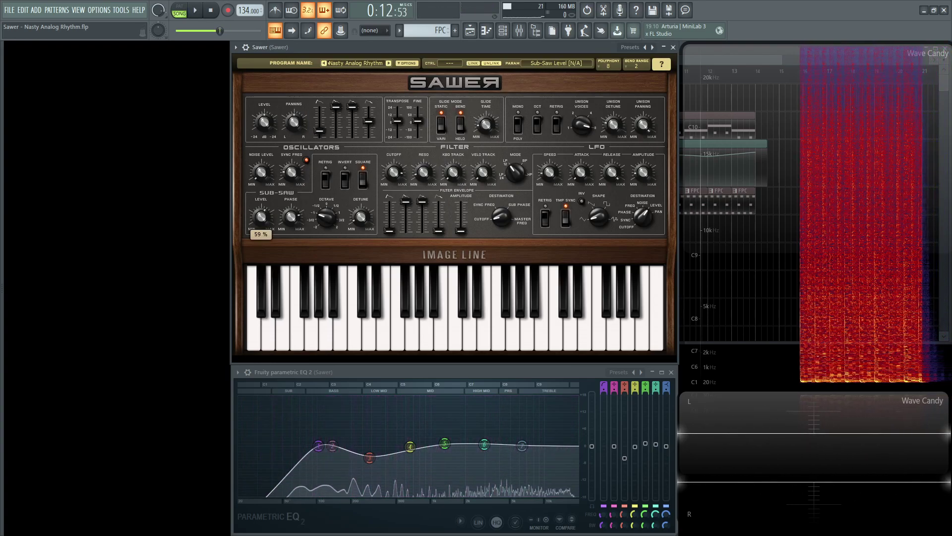
Compare the sound with the sub-saw level at 0 % and restored to 59 % during playback.
mouse_move(260, 216)
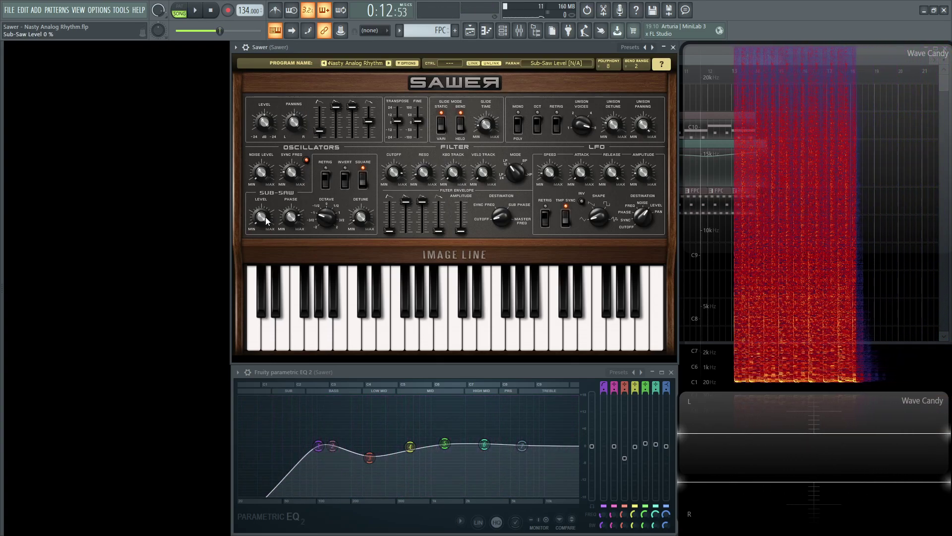
key(space)
mouse_move(260, 217)
mouse_down()
mouse_move(260, 234)
mouse_move(264, 219)
mouse_up()
key(space)
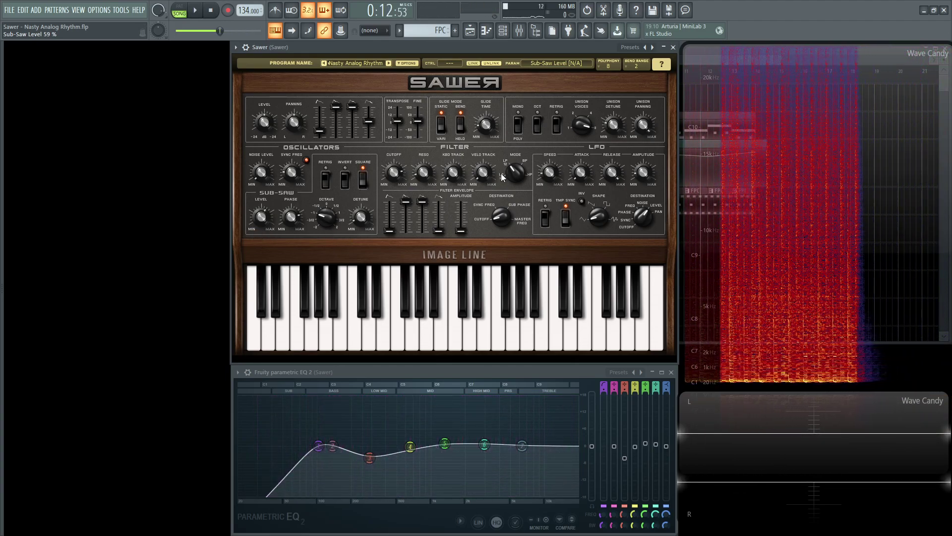
Examine the filter cutoff setting and its Filter Cutoff automation clip in the playlist.
drag(403, 179, 402, 180)
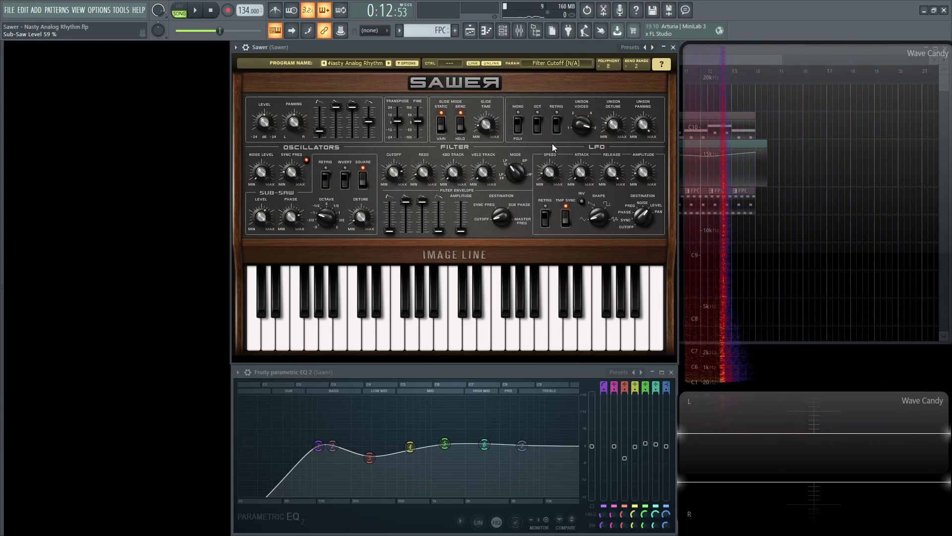
key(F5)
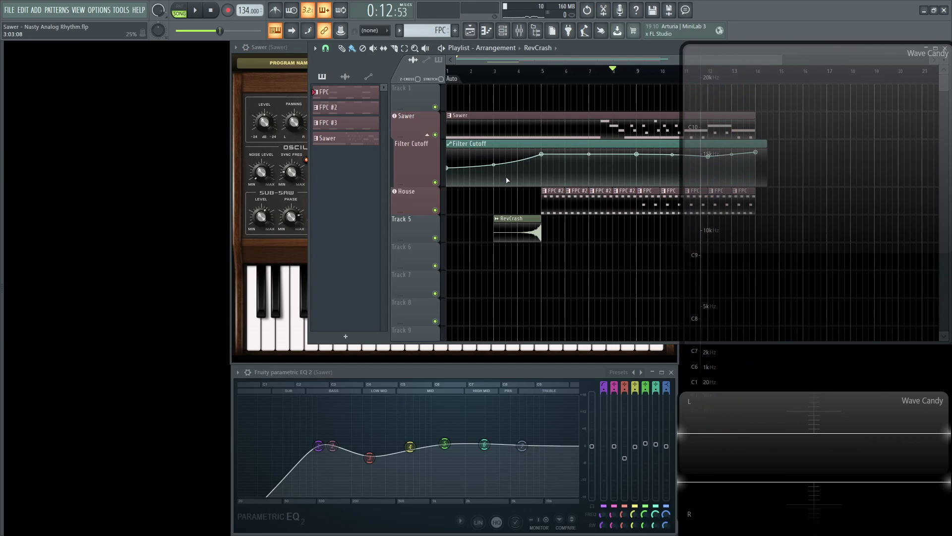
key(F5)
Examine the filter's resonance, keyboard tracking and envelope amplitude settings.
drag(427, 183, 426, 183)
click(453, 173)
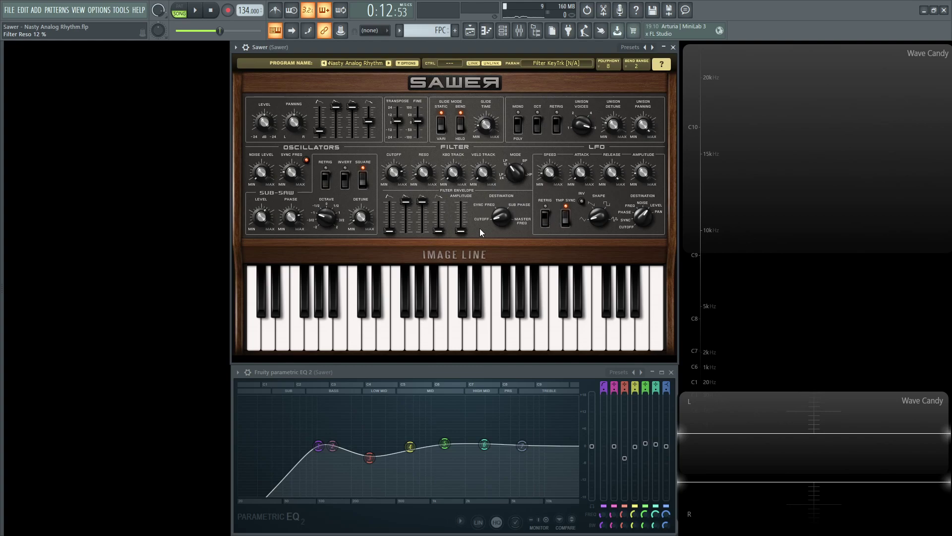
click(461, 230)
Solo the Sawer track in the playlist, play the passage from around bar 8 and return to the synth.
key(F5)
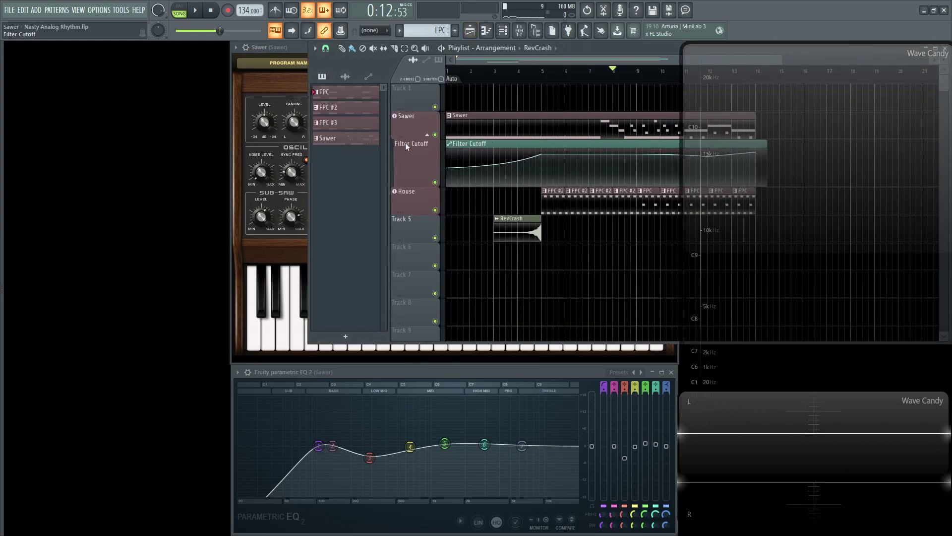
key(space)
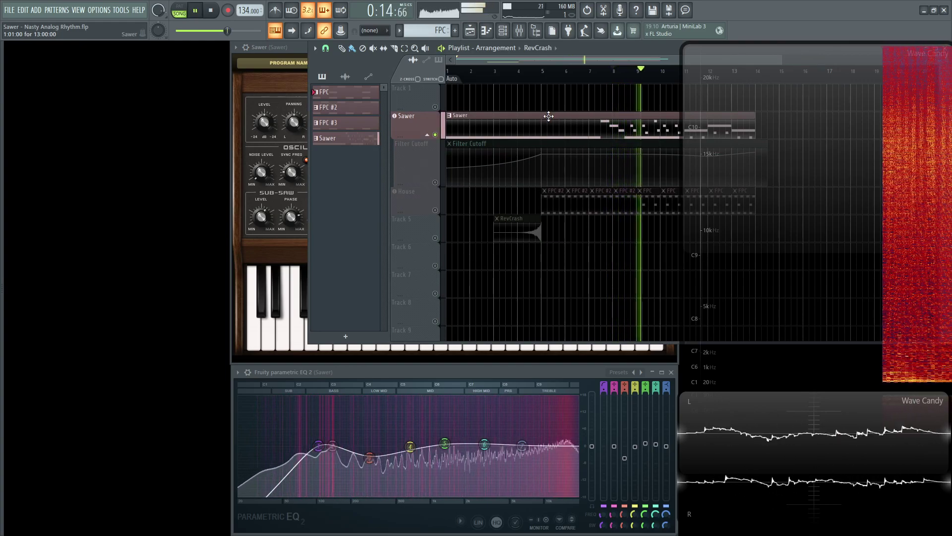
key(space)
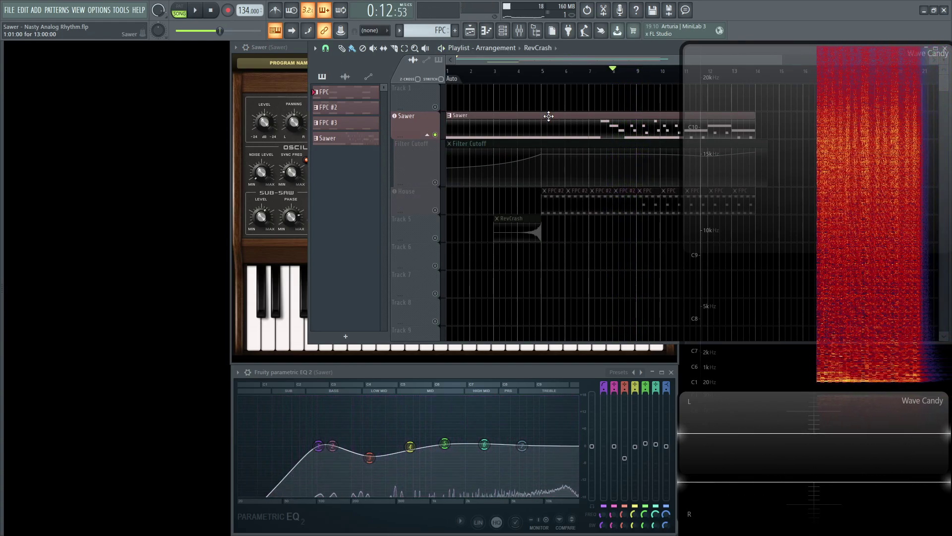
click(298, 49)
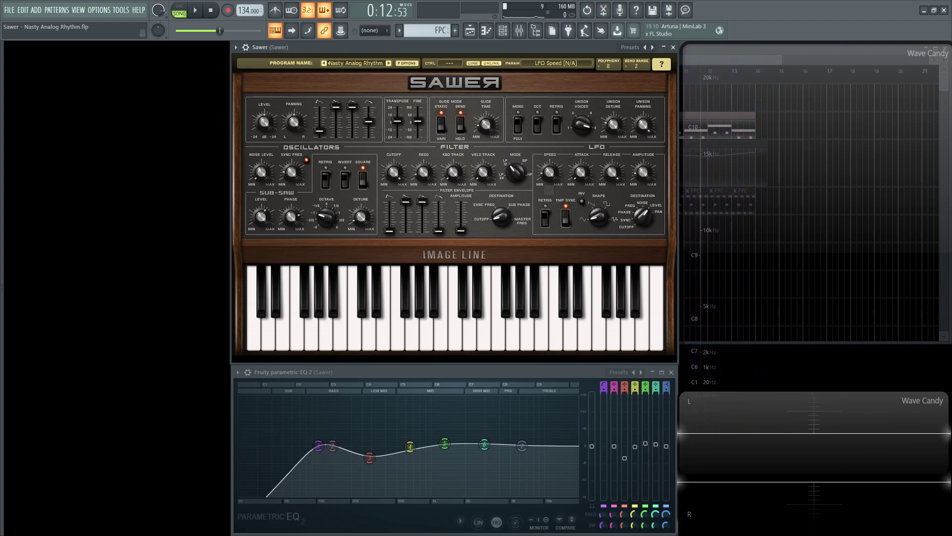
Examine the LFO's speed, release and amplitude settings.
click(549, 174)
click(612, 172)
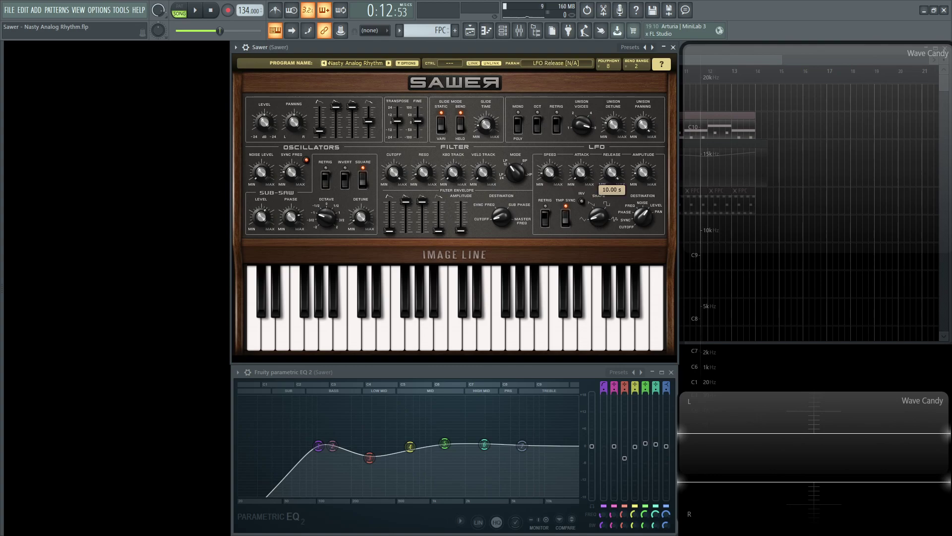
click(643, 172)
Listen to the LFO's effect on the soloed passage and set the LFO amplitude to 15 %.
key(space)
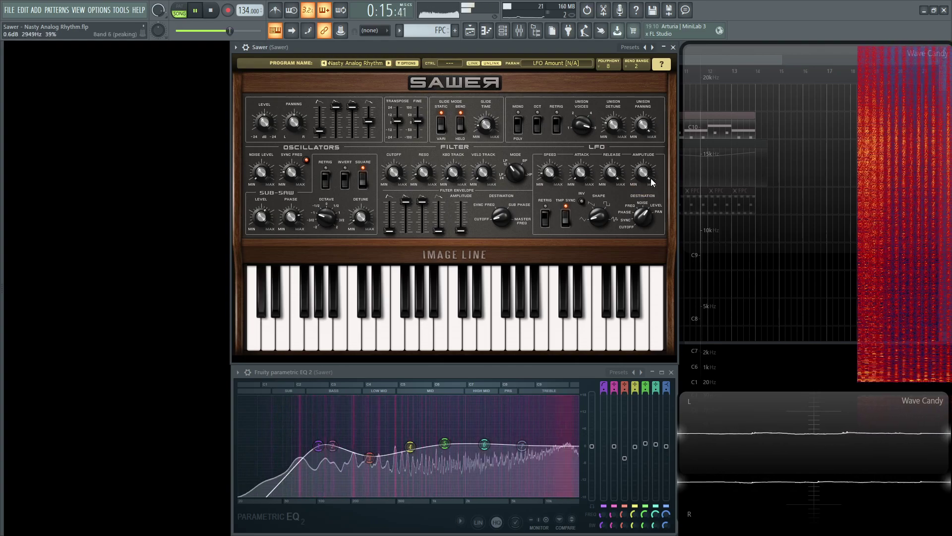
key(space)
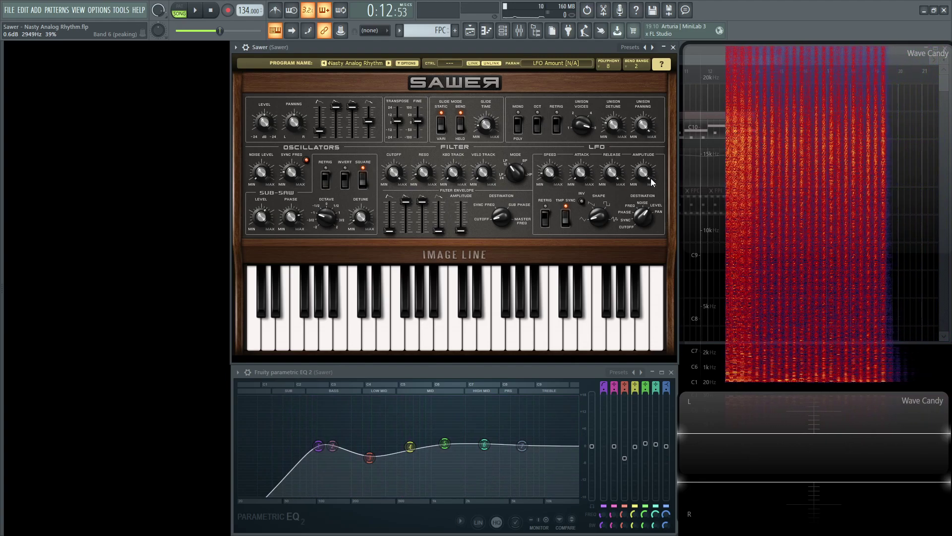
click(651, 183)
drag(651, 182, 652, 223)
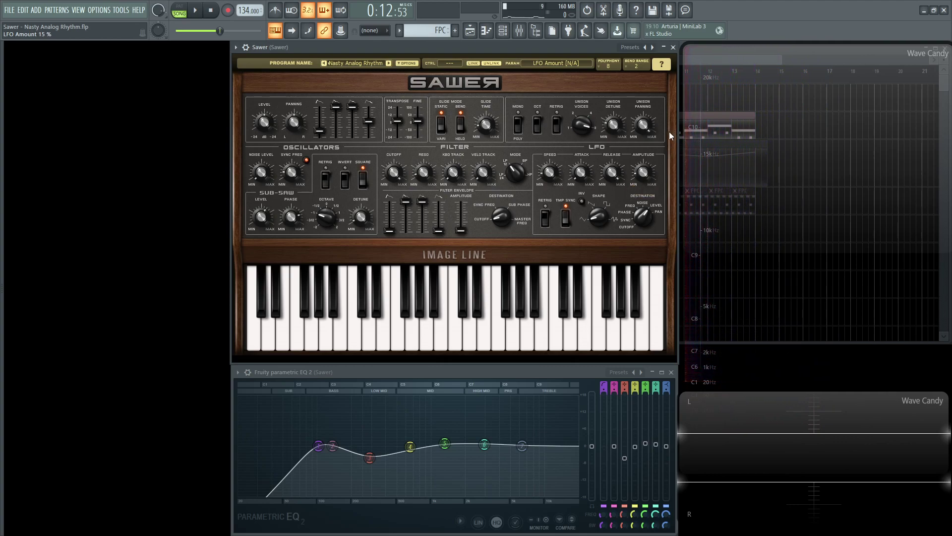
Reveal the synth's effects section, examine the delay, reverb and arpeggiator settings, and return to the keyboard view.
click(460, 259)
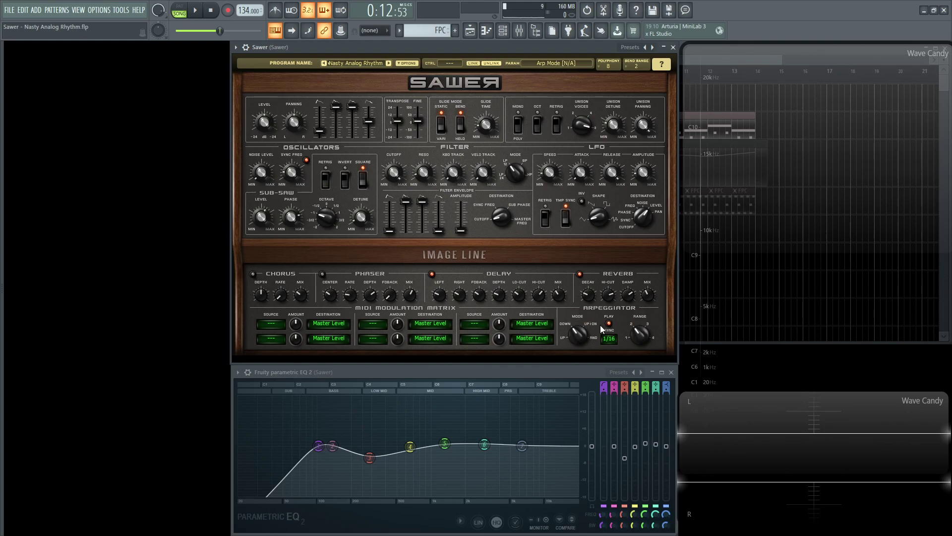
click(514, 254)
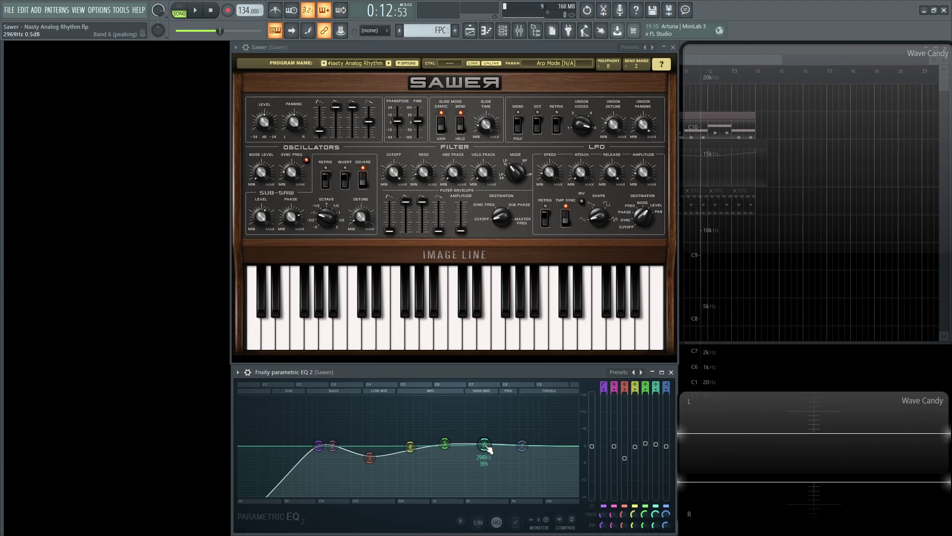
Turn off solo on the Sawer track, play the song's opening briefly and return to the synth.
key(F5)
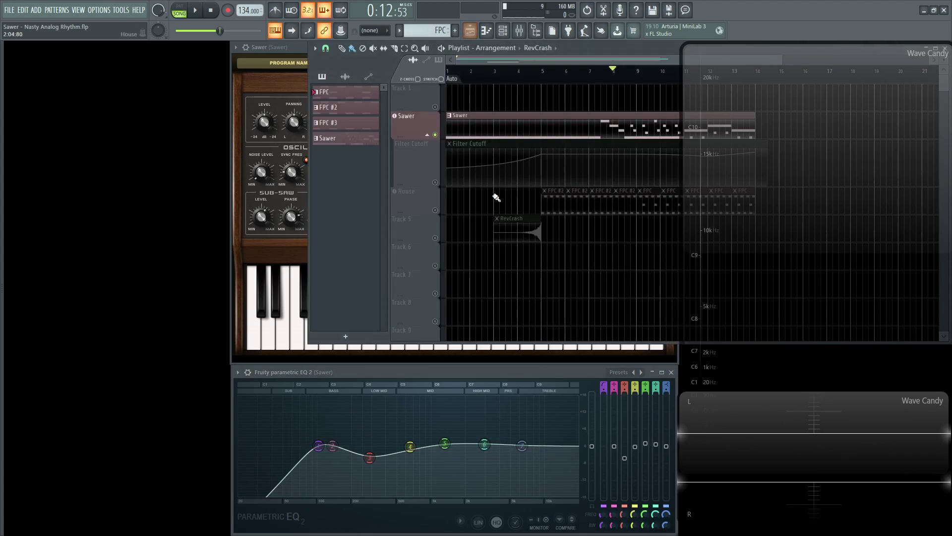
right_click(436, 134)
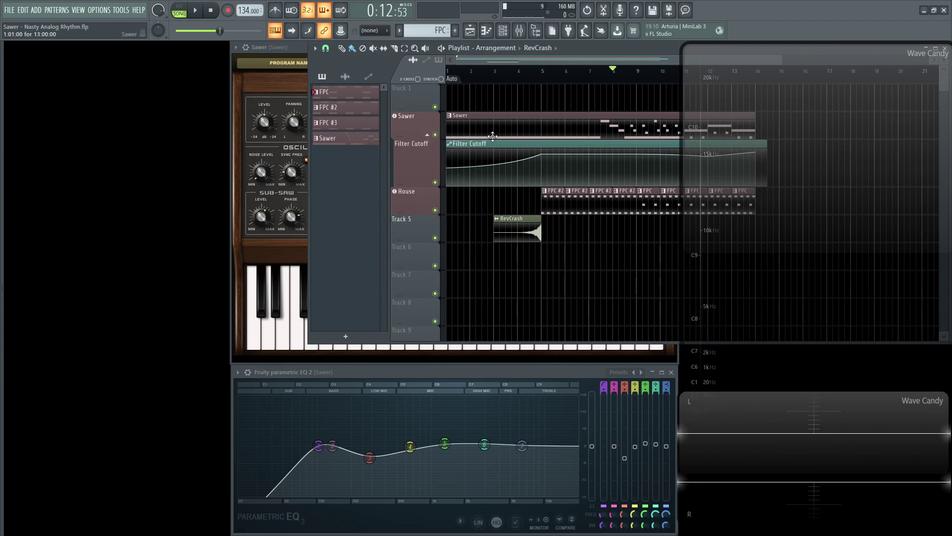
key(space)
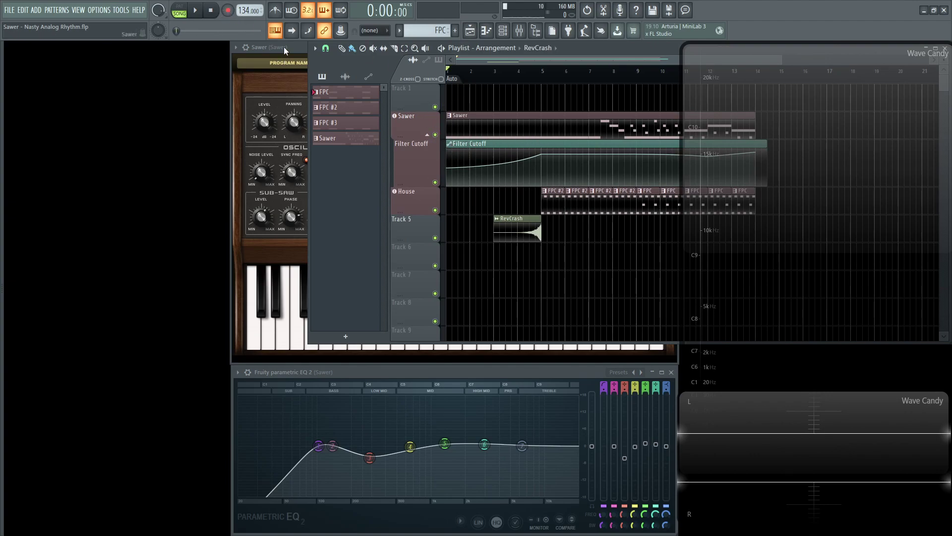
click(283, 47)
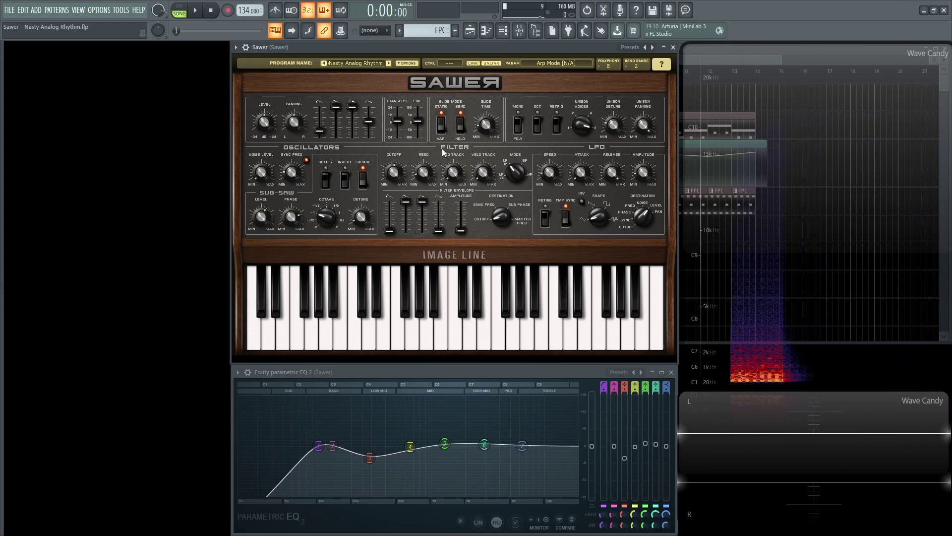
Show the playlist and play the full arrangement from the start to the end.
key(F5)
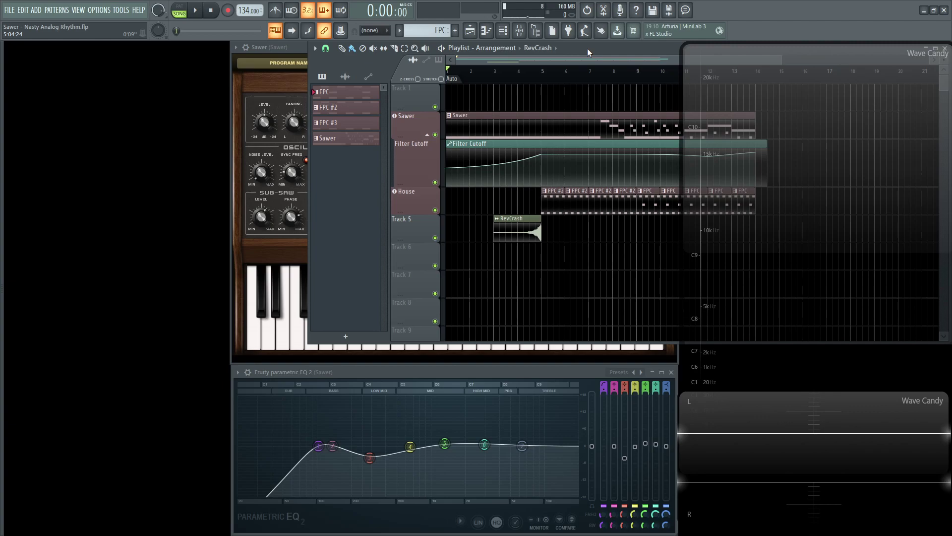
key(space)
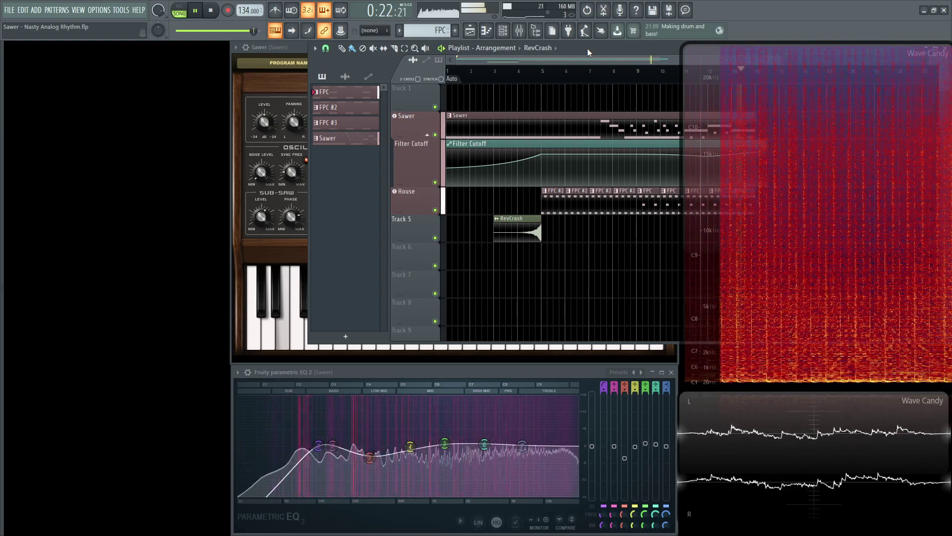
key(space)
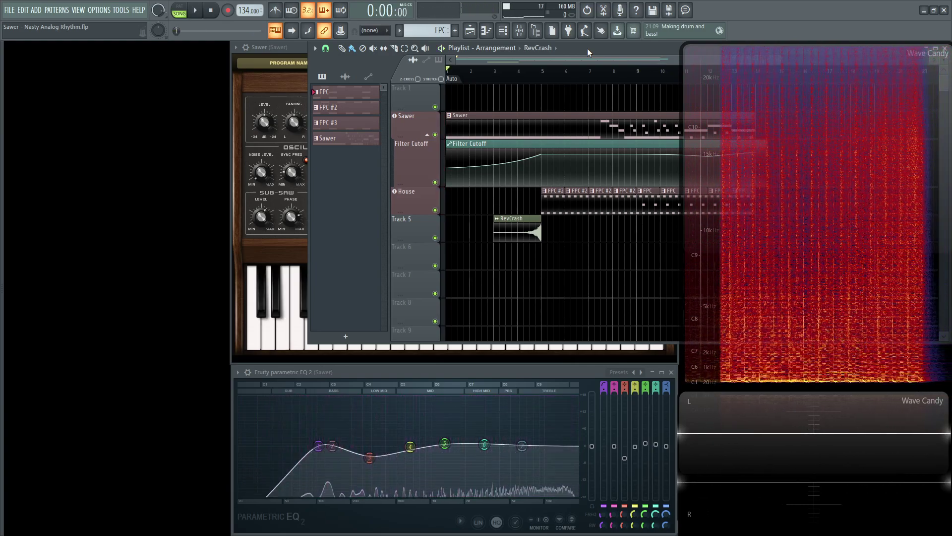